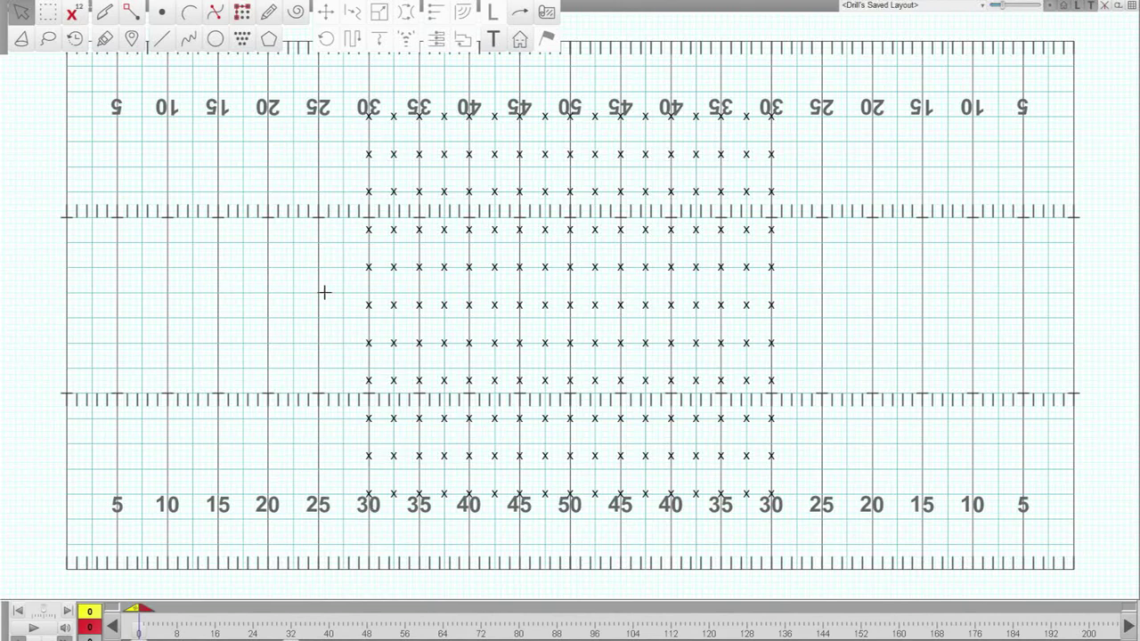
# Paste the copied block onto all performers of the 3D logo set at count 32.
pyautogui.press('pagedown')
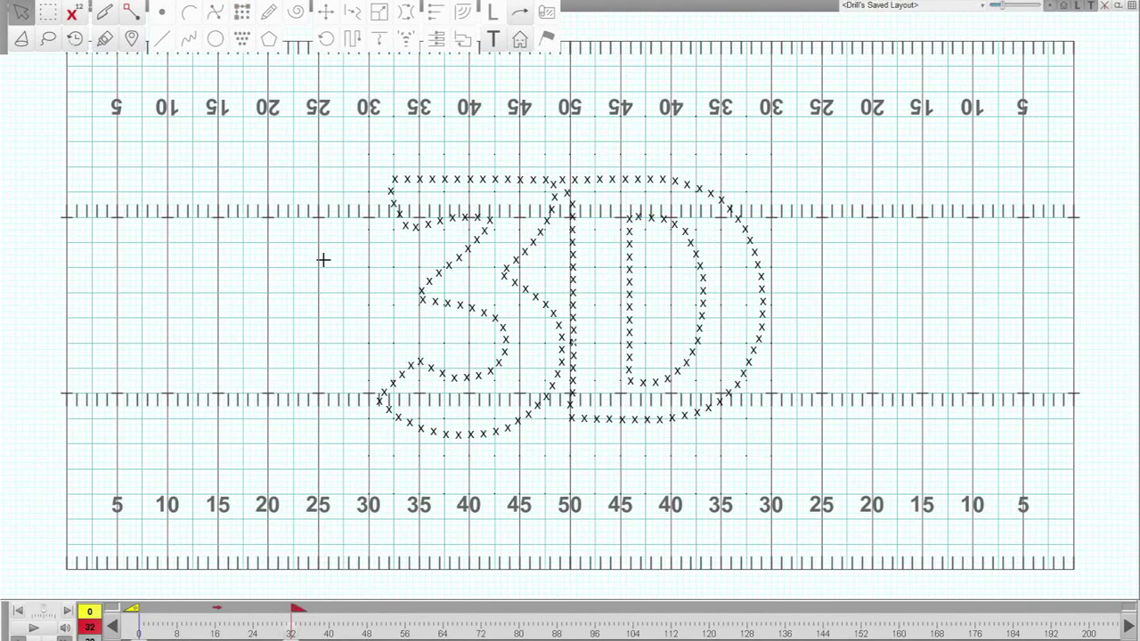
pyautogui.hotkey('ctrl', 'a')
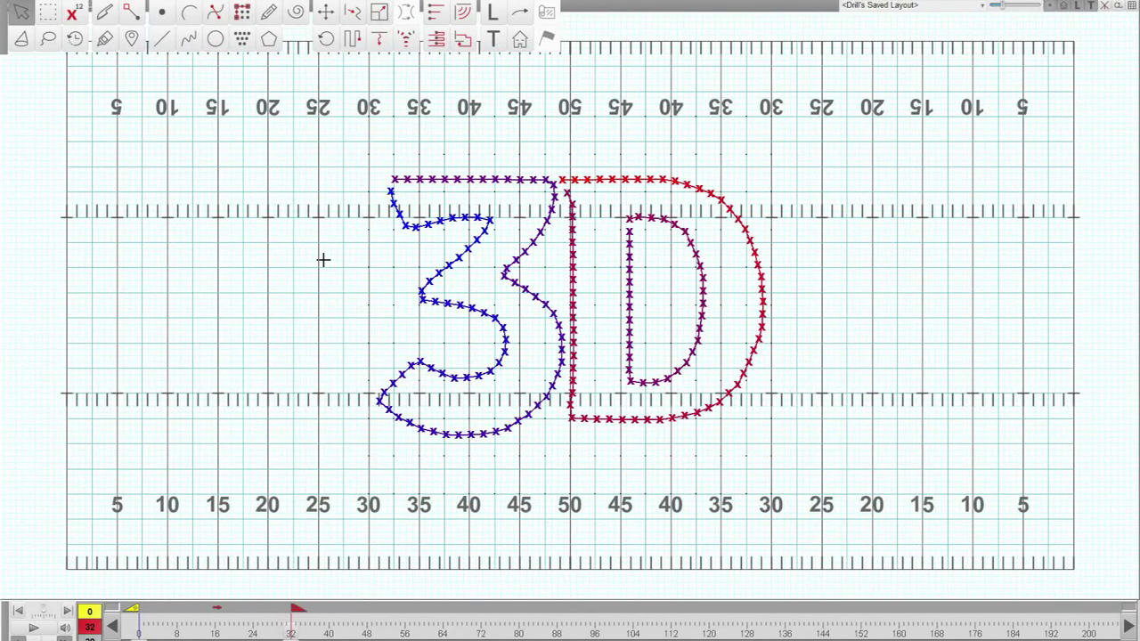
pyautogui.hotkey('ctrl', 'v')
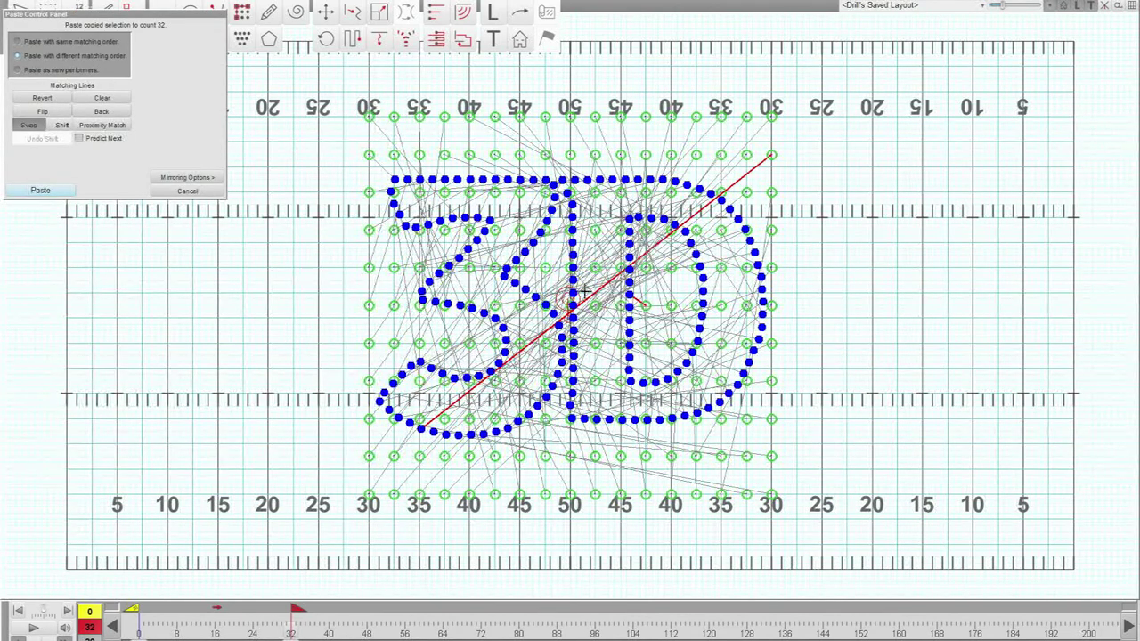
# Apply Proximity Match to the block-to-logo paste and preview the move.
pyautogui.click(119, 128)
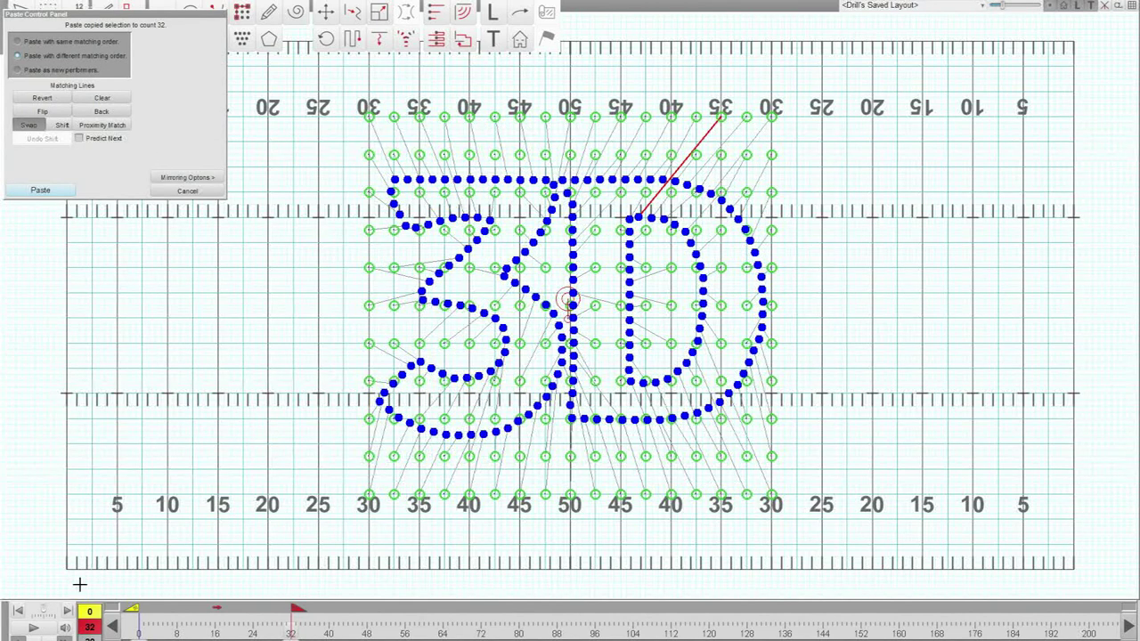
pyautogui.click(45, 631)
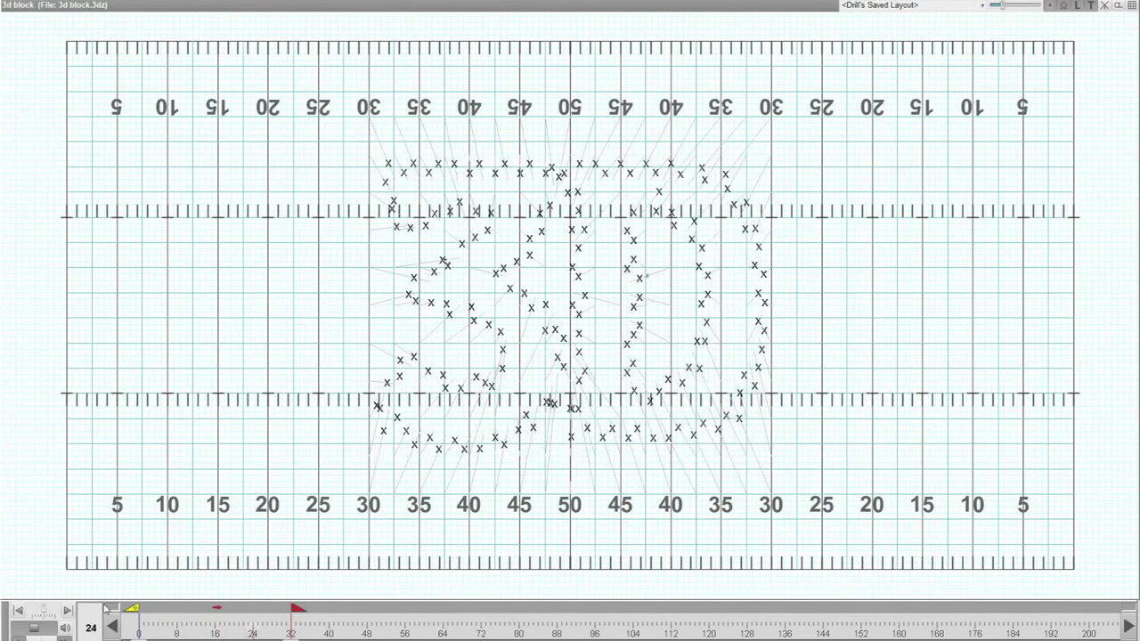
pyautogui.click(48, 629)
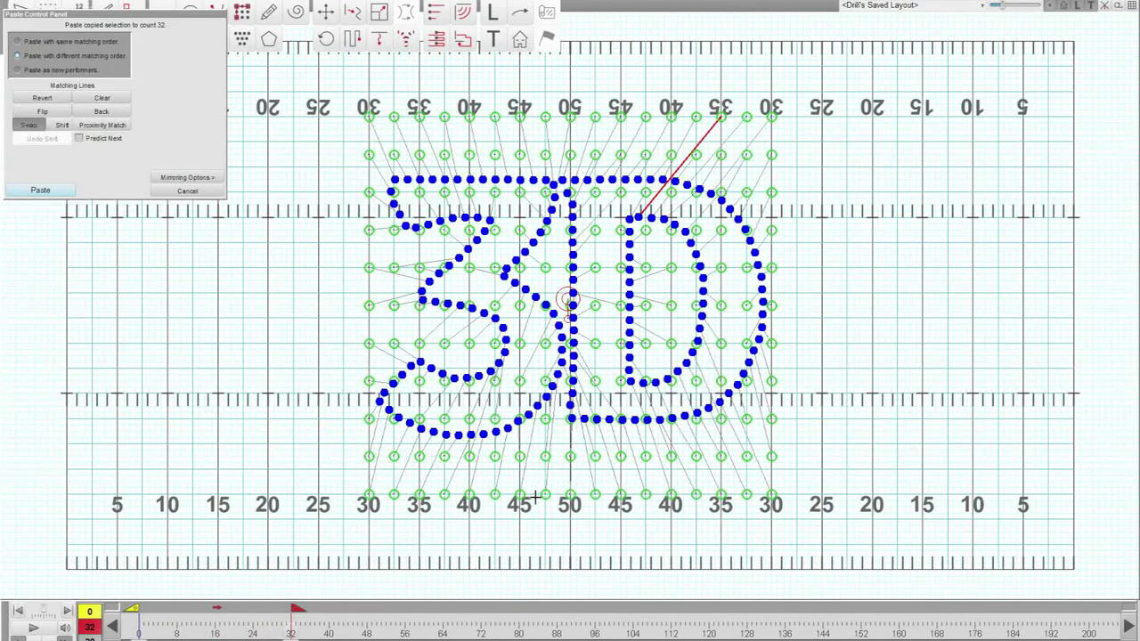
# Inspect two marchers' matching paths, then preview the logo transition again.
pyautogui.click(551, 469)
pyautogui.click(576, 451)
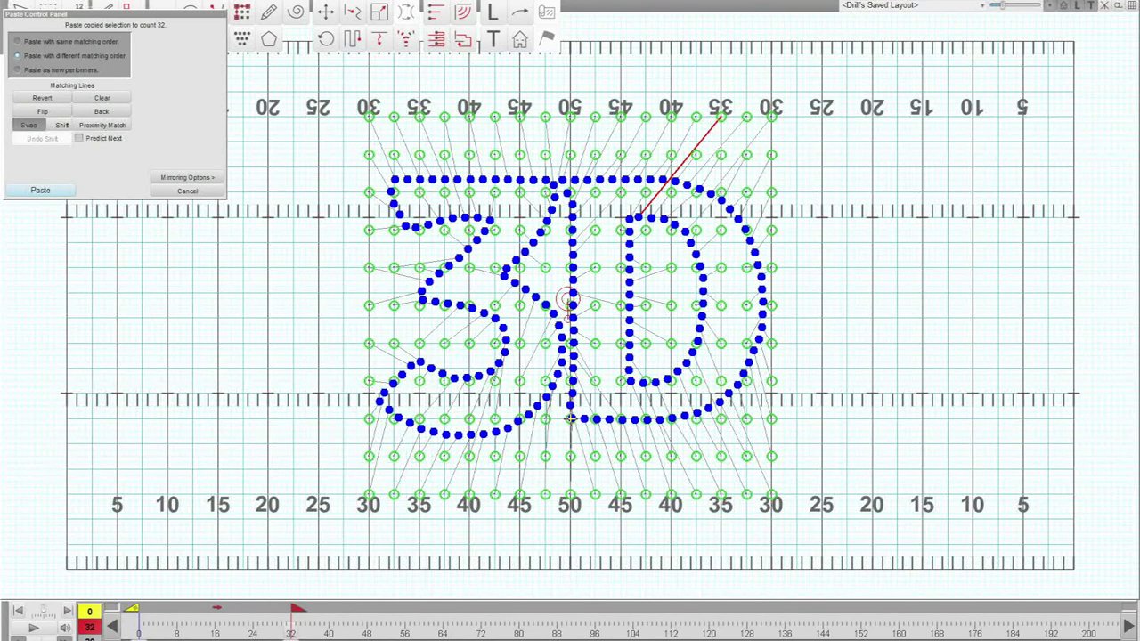
pyautogui.click(36, 629)
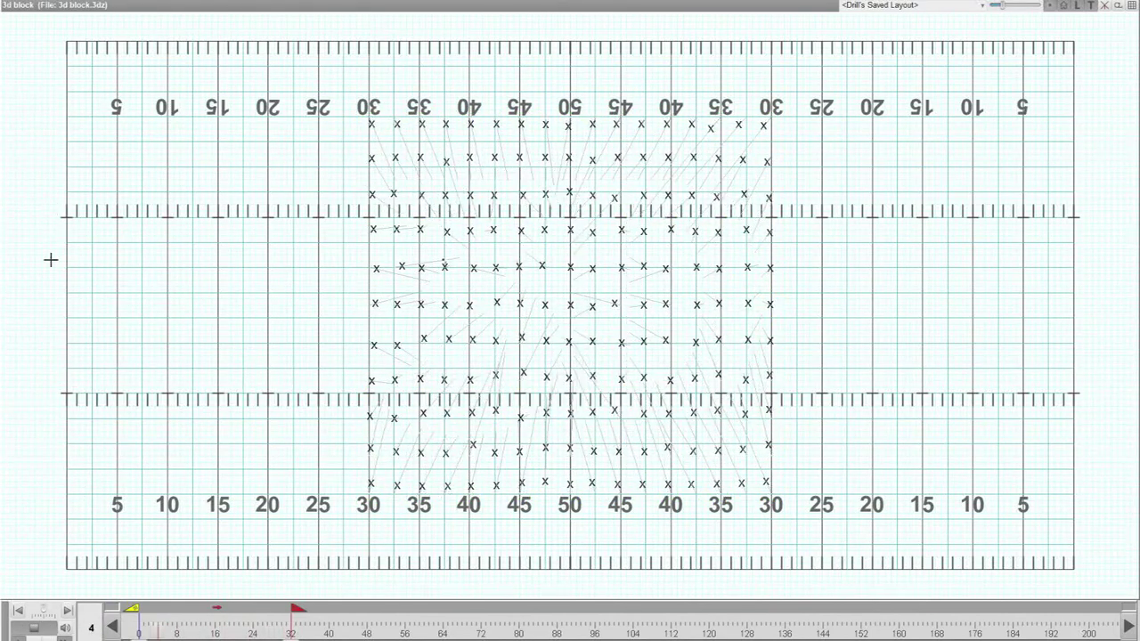
pyautogui.click(34, 628)
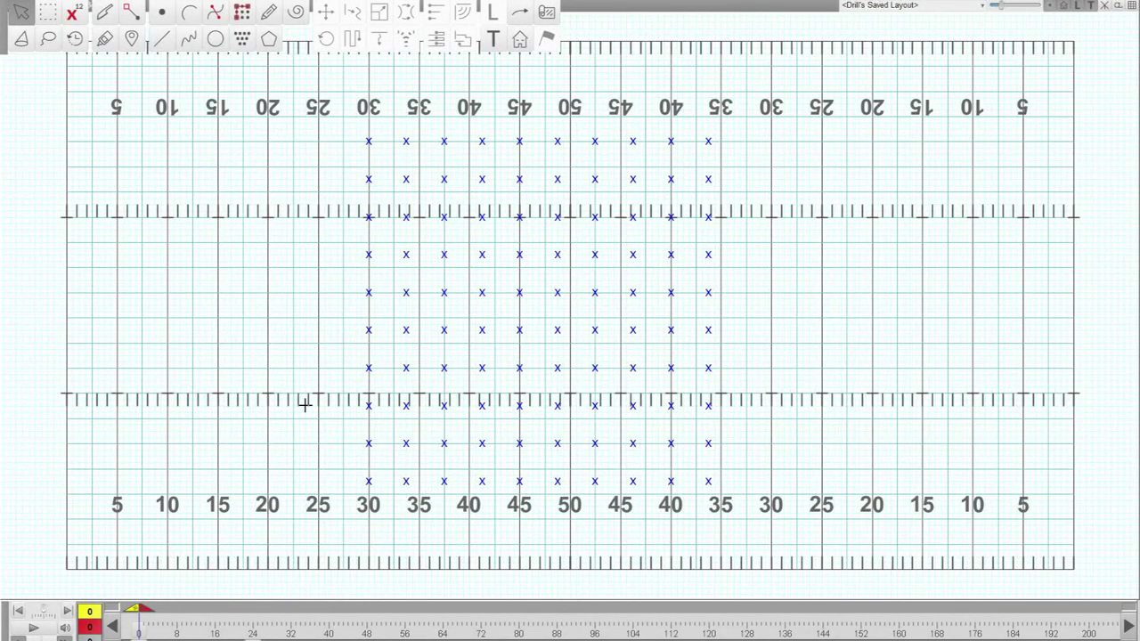
# Draw a 100-position circle around the block at count 24 and preview the move.
pyautogui.press('space')
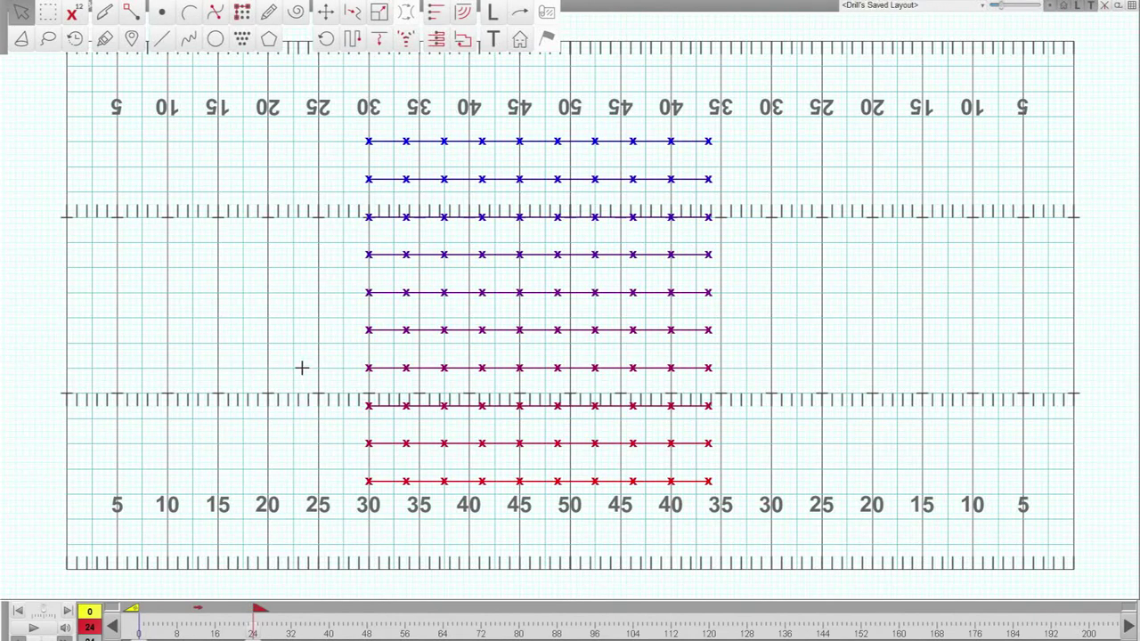
pyautogui.click(218, 42)
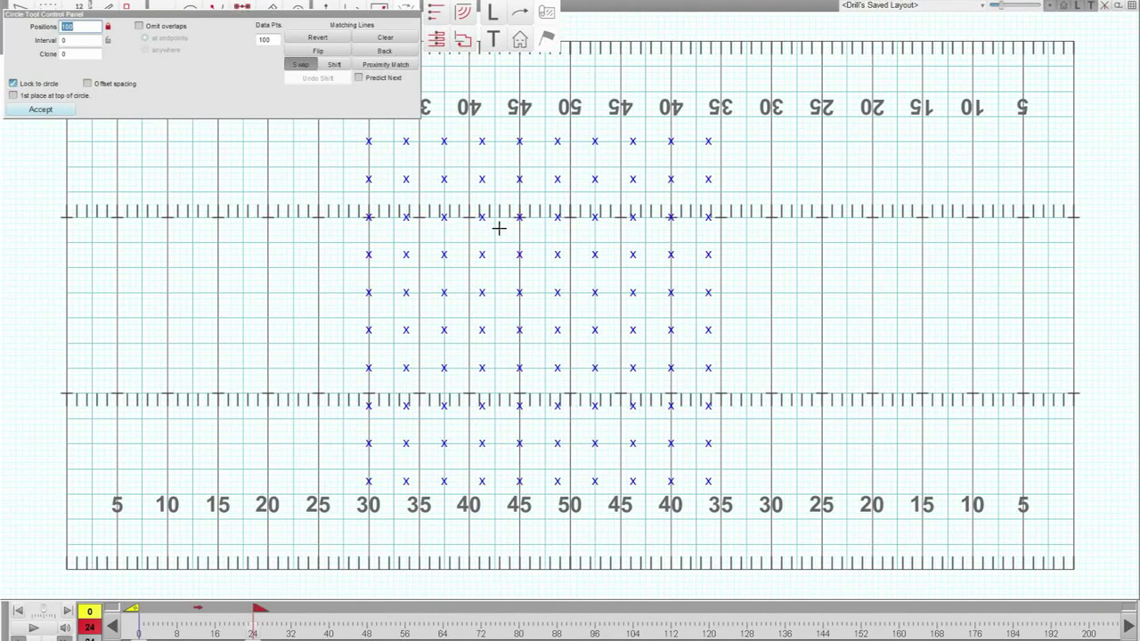
pyautogui.moveTo(538, 319); pyautogui.dragTo(538, 125)
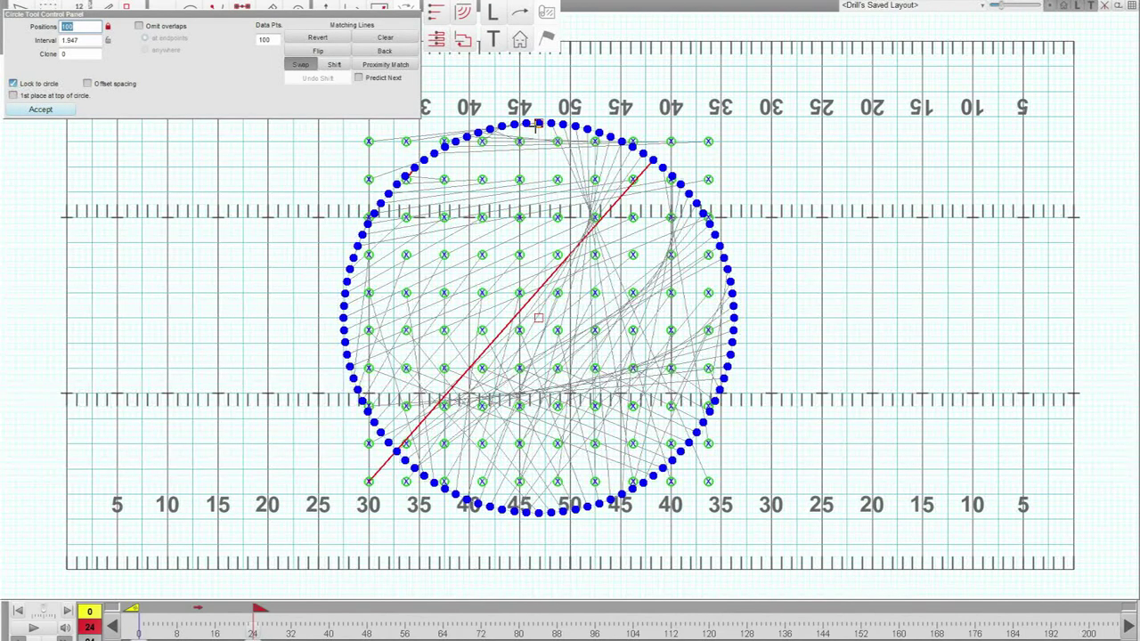
pyautogui.click(33, 628)
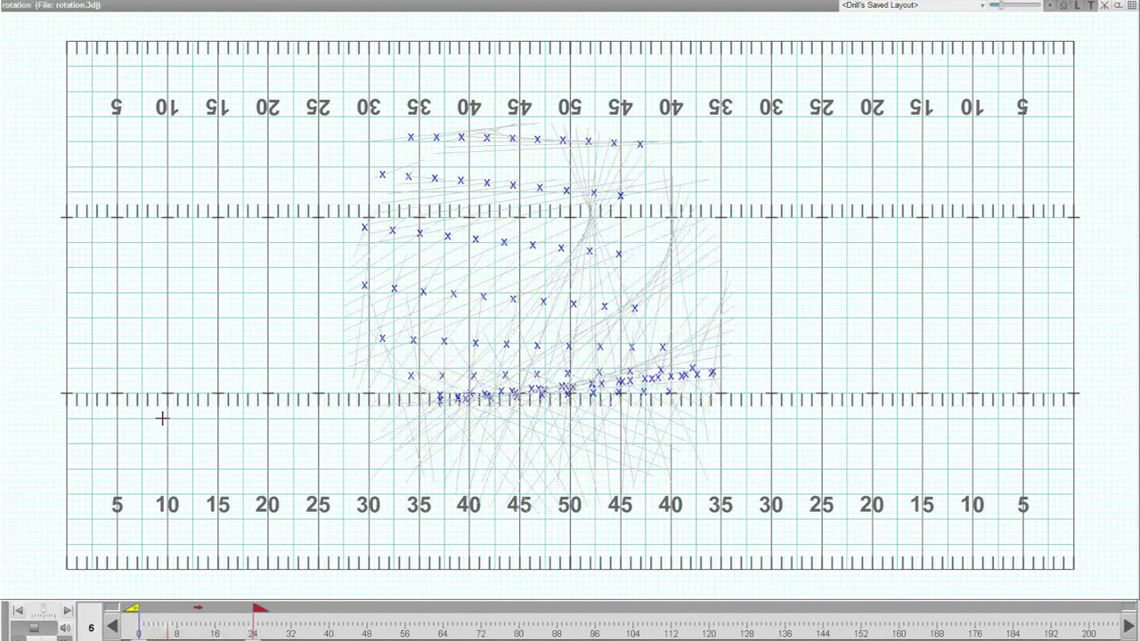
pyautogui.click(34, 630)
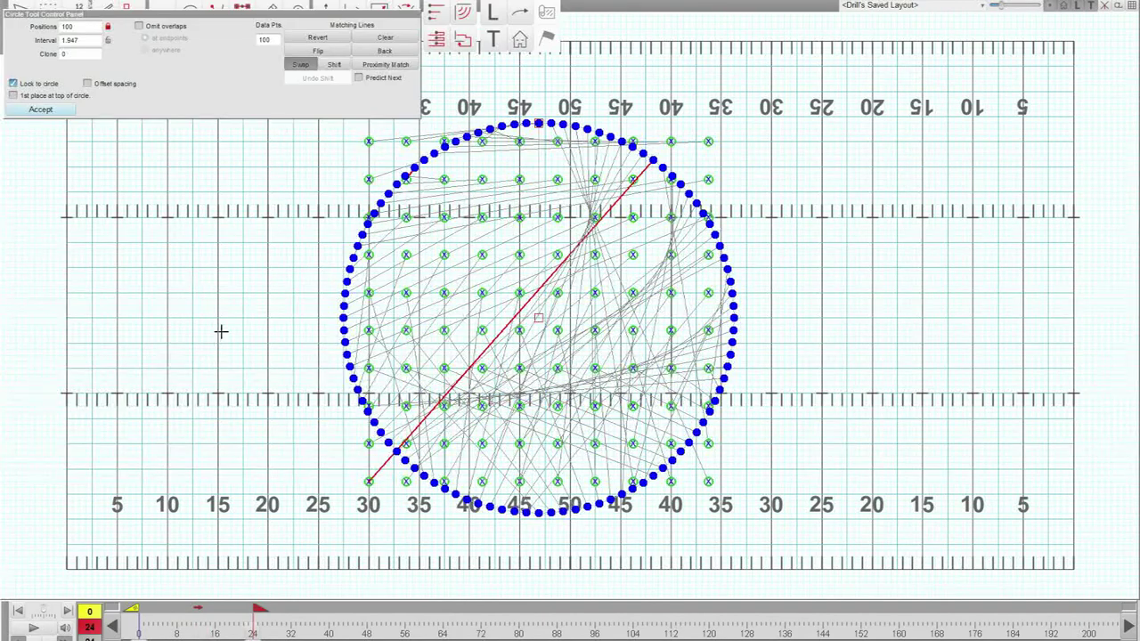
# Proximity-match the block to the circle, enlarge and rotate the circle slightly, and preview.
pyautogui.click(383, 66)
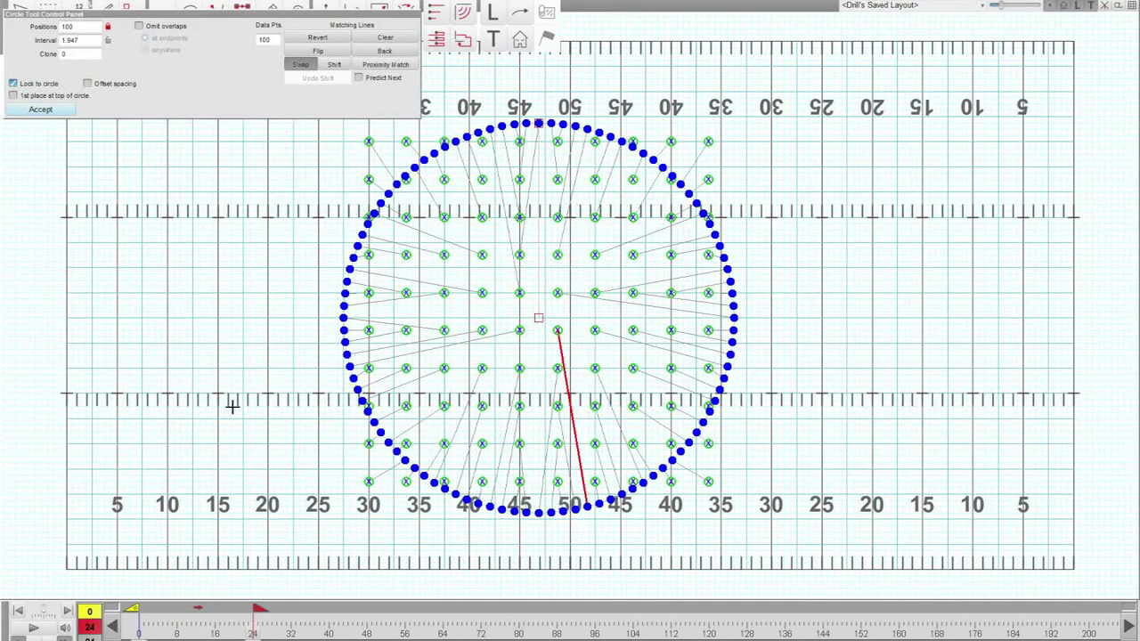
pyautogui.click(36, 630)
pyautogui.moveTo(539, 122); pyautogui.dragTo(609, 123)
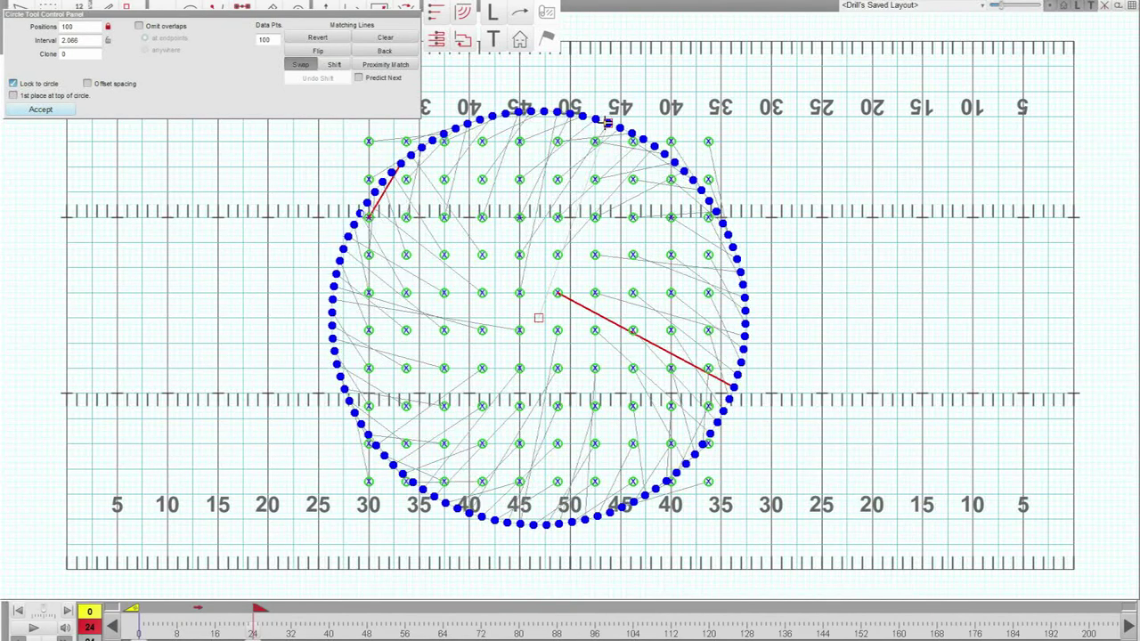
pyautogui.click(34, 629)
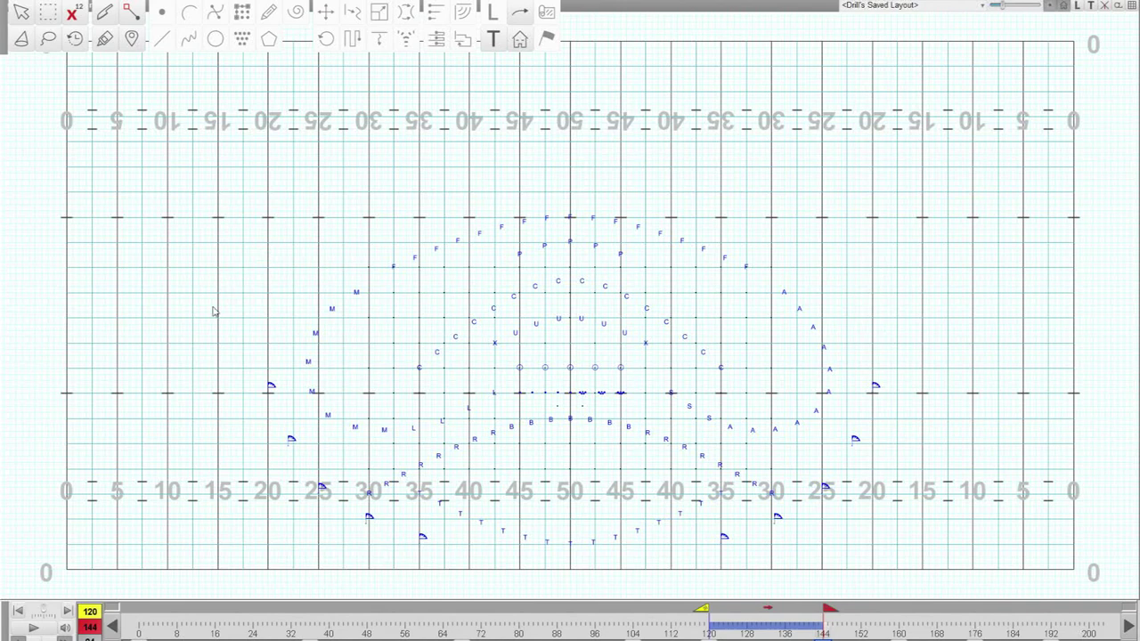
# Play the proximity redo drill's count 120–144 transition, then scrub back to count 128.
pyautogui.click(33, 628)
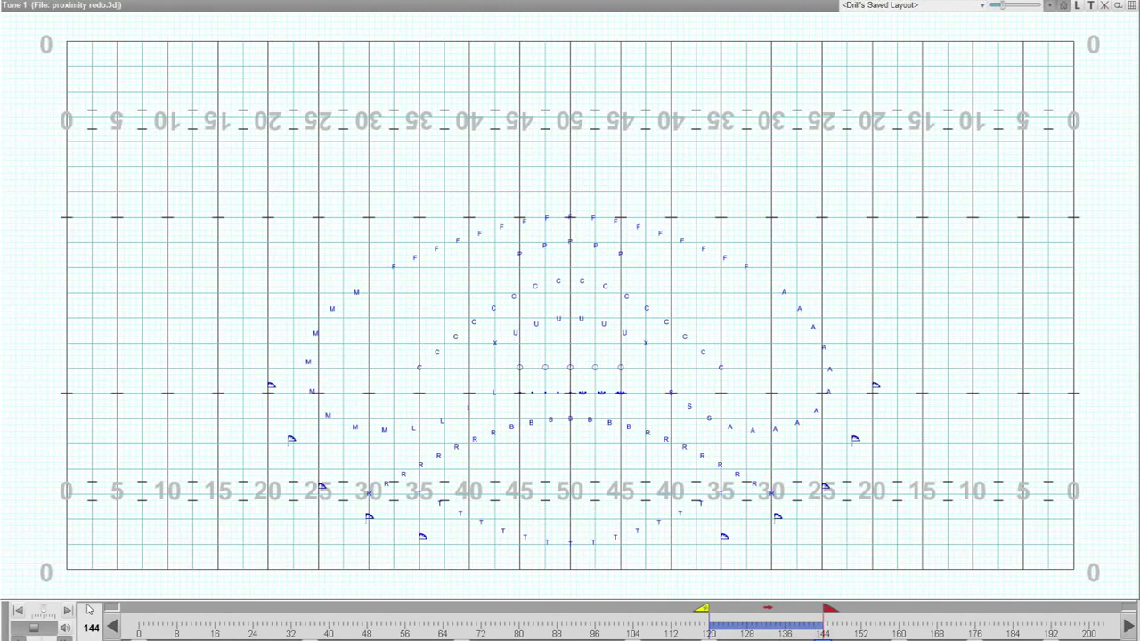
pyautogui.click(33, 628)
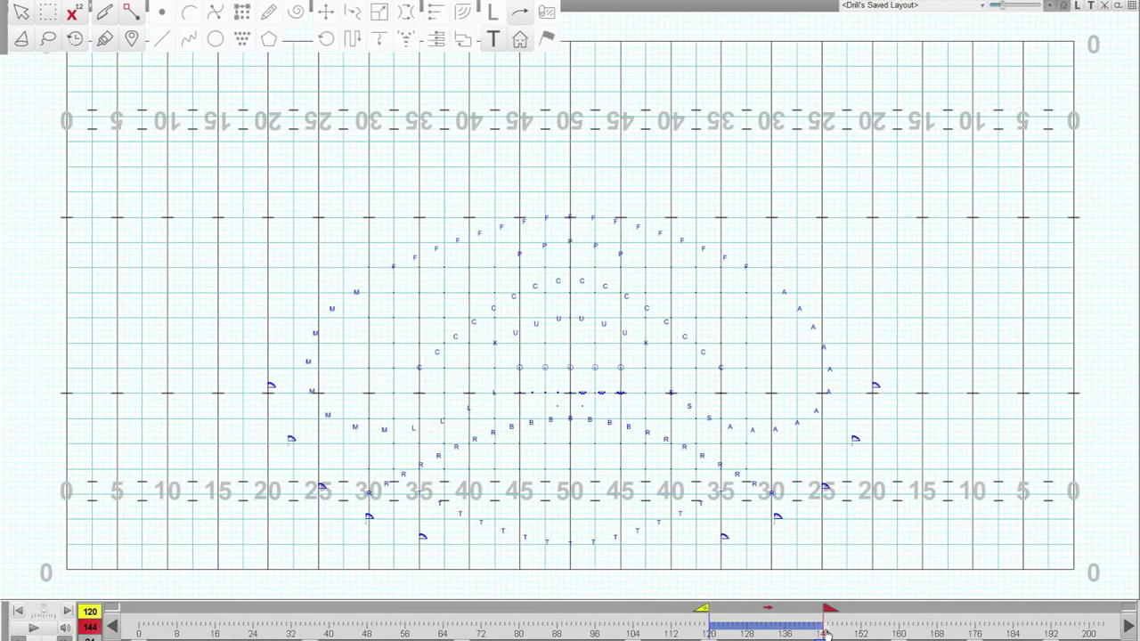
pyautogui.moveTo(827, 634)
pyautogui.mouseDown()
pyautogui.moveTo(726, 634)
pyautogui.moveTo(775, 630)
pyautogui.mouseUp()
# Lasso all ellipse performers at count 120 and paste them onto the count 144 set.
pyautogui.click(819, 635)
pyautogui.moveTo(803, 636)
pyautogui.mouseDown()
pyautogui.moveTo(753, 634)
pyautogui.moveTo(806, 634)
pyautogui.mouseUp()
pyautogui.click(49, 39)
pyautogui.moveTo(291, 316)
pyautogui.mouseDown()
pyautogui.moveTo(341, 227)
pyautogui.moveTo(594, 163)
pyautogui.moveTo(774, 219)
pyautogui.moveTo(830, 267)
pyautogui.moveTo(856, 374)
pyautogui.moveTo(784, 502)
pyautogui.moveTo(637, 563)
pyautogui.moveTo(560, 575)
pyautogui.moveTo(506, 564)
pyautogui.moveTo(359, 501)
pyautogui.moveTo(292, 394)
pyautogui.moveTo(277, 319)
pyautogui.moveTo(292, 290)
pyautogui.mouseUp()
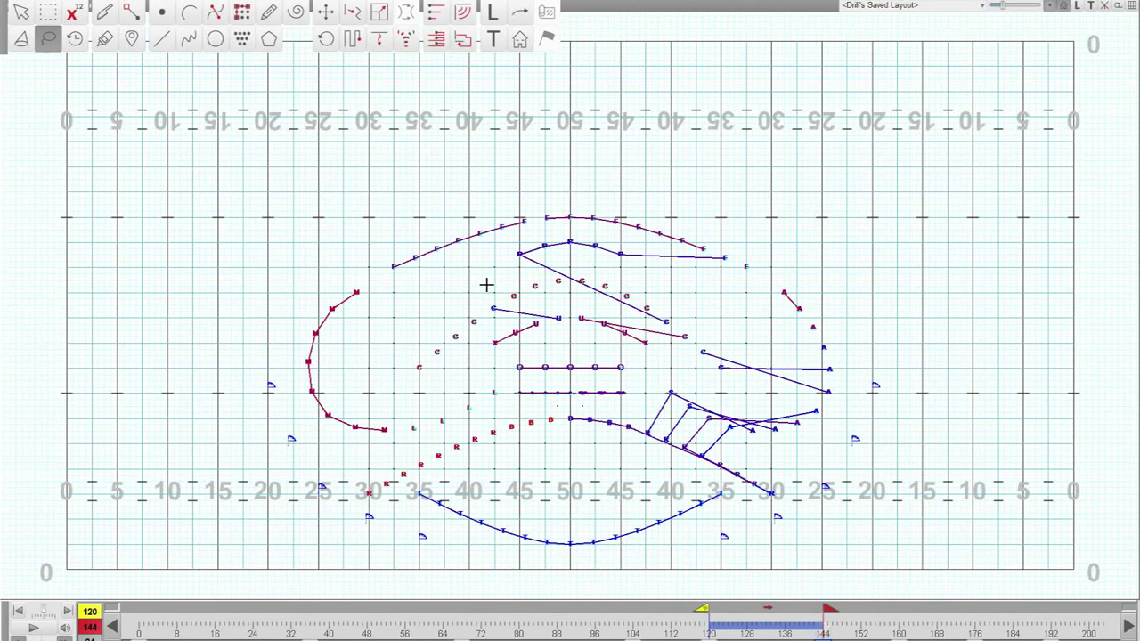
pyautogui.hotkey('ctrl', 'v')
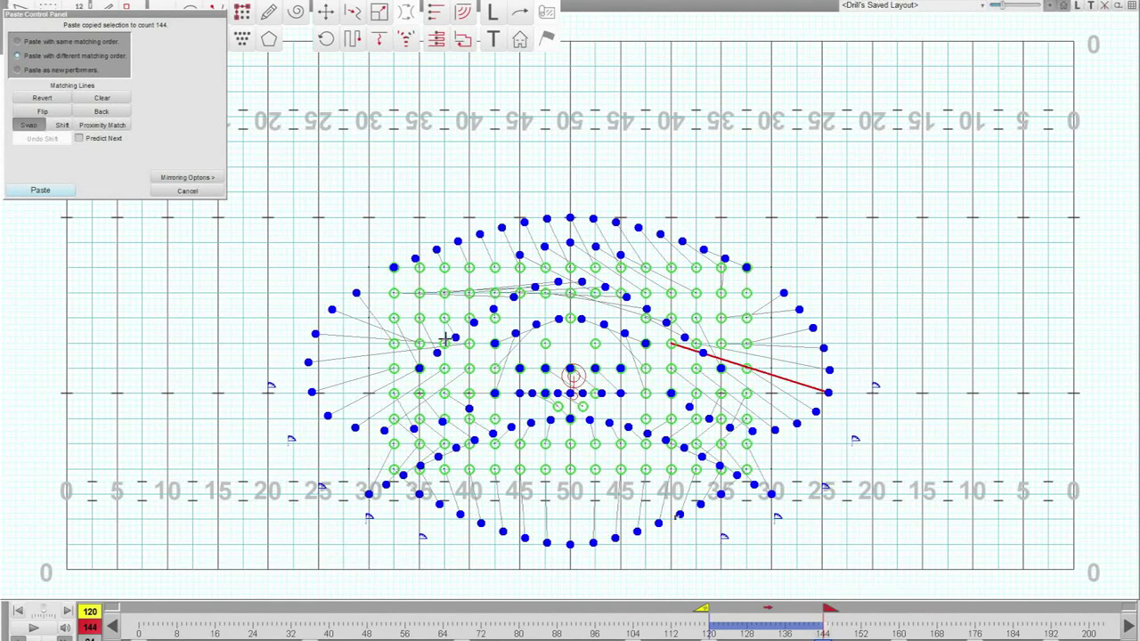
# Proximity-match the count 144 ellipse paste, preview it, apply the paste, and play the transition.
pyautogui.click(106, 126)
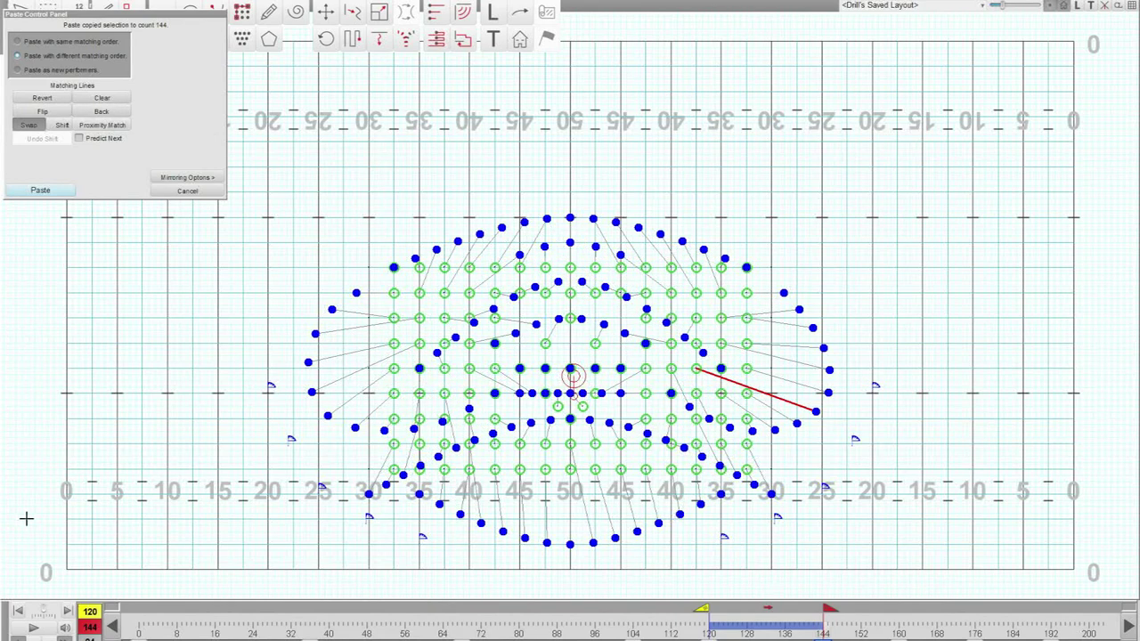
pyautogui.click(34, 628)
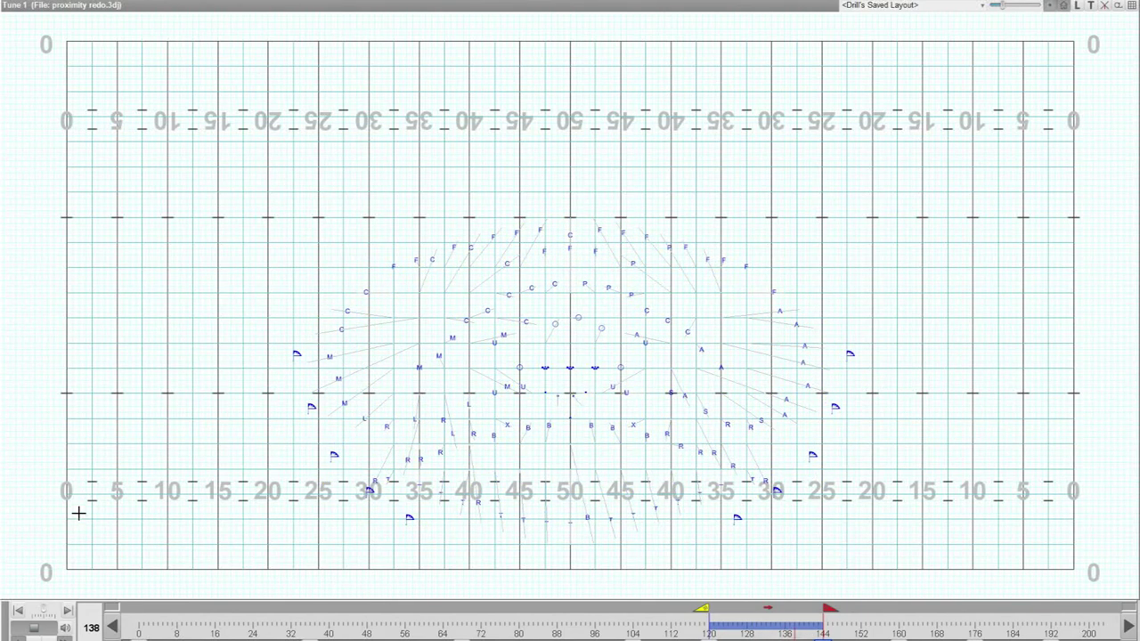
pyautogui.click(34, 628)
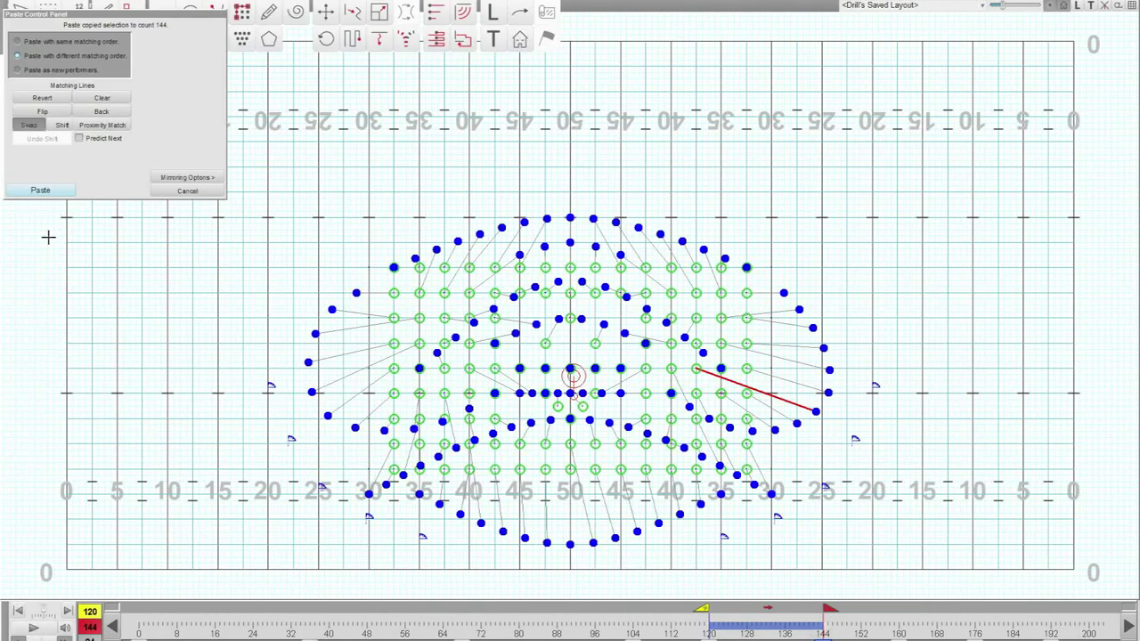
pyautogui.click(43, 192)
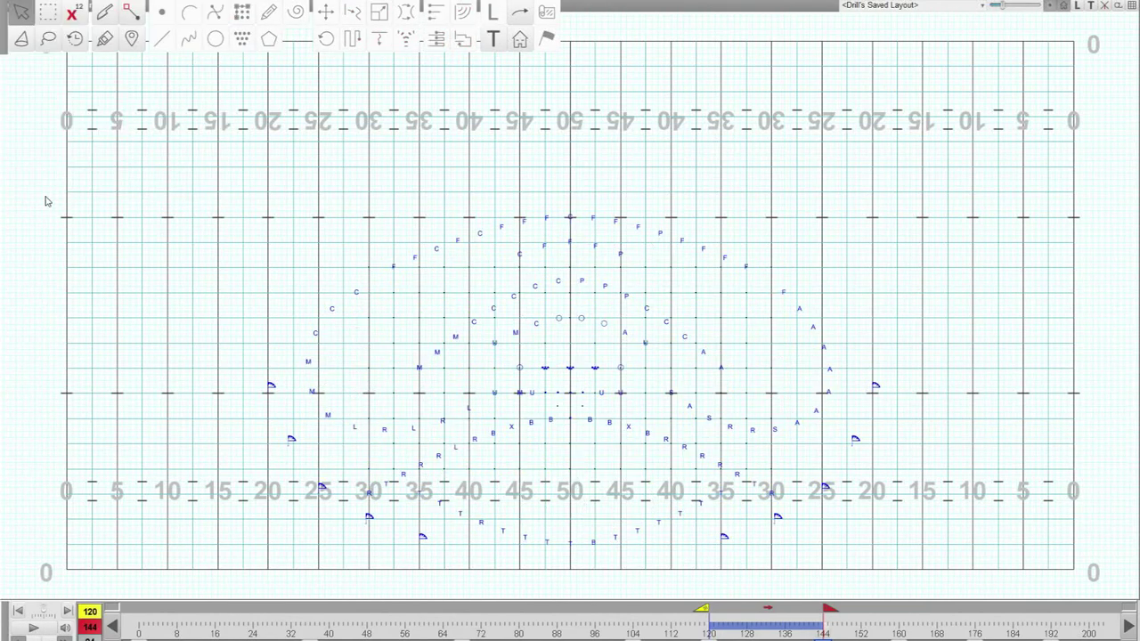
pyautogui.click(45, 631)
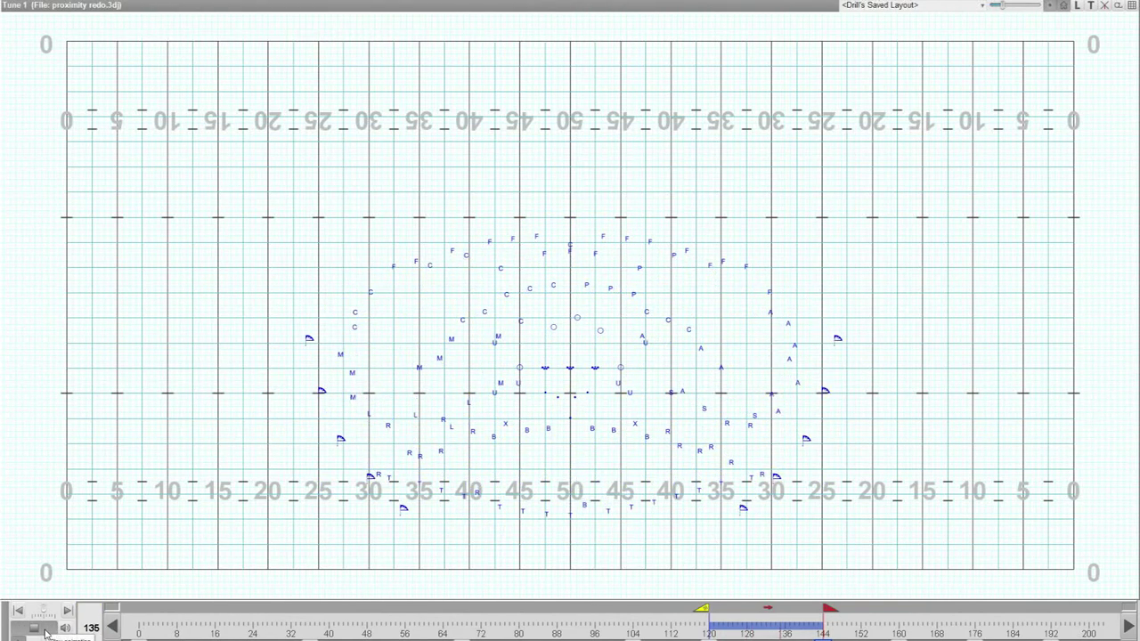